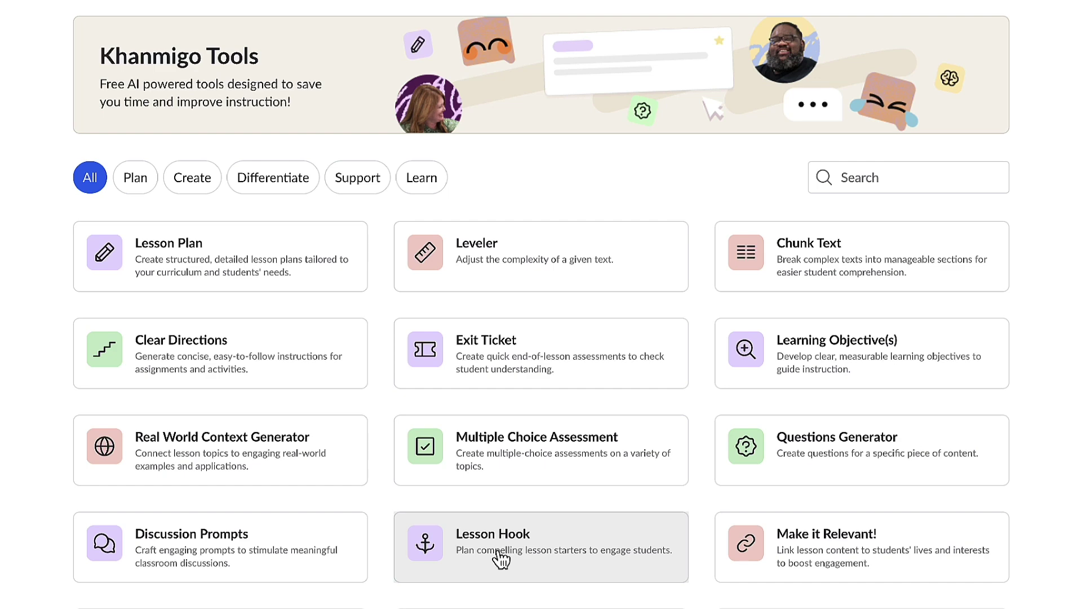
In the Lesson Hook tool, enter topic 'Erosion and weathering' and grade level 6th-grade
left_click(500, 558)
left_click(463, 389)
type("Erosion and weathering")
key("Tab")
key("space")
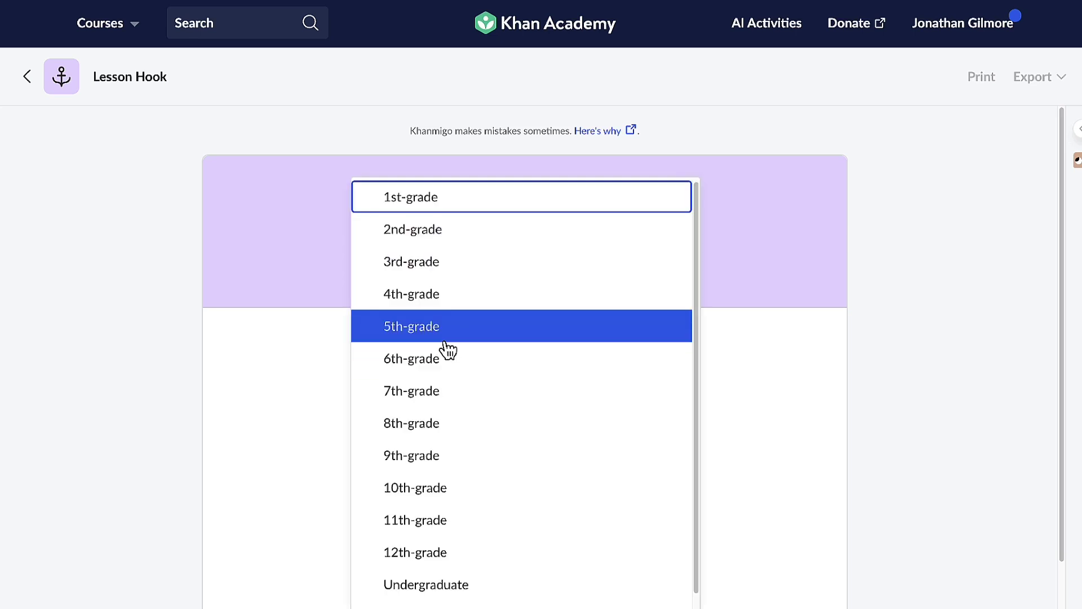
left_click(441, 359)
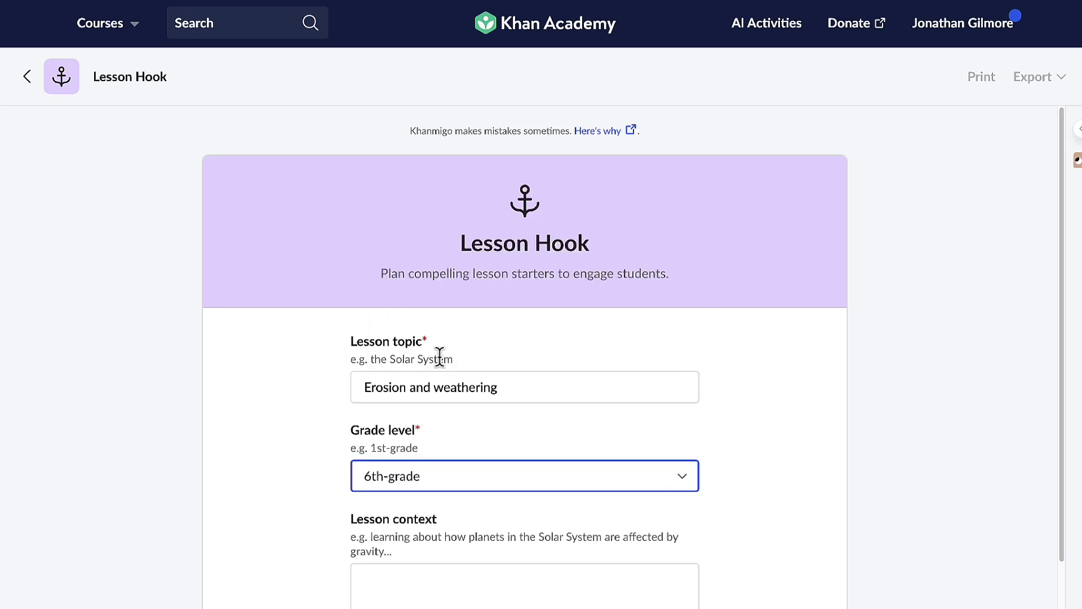
scroll(637, 563, "down", 2)
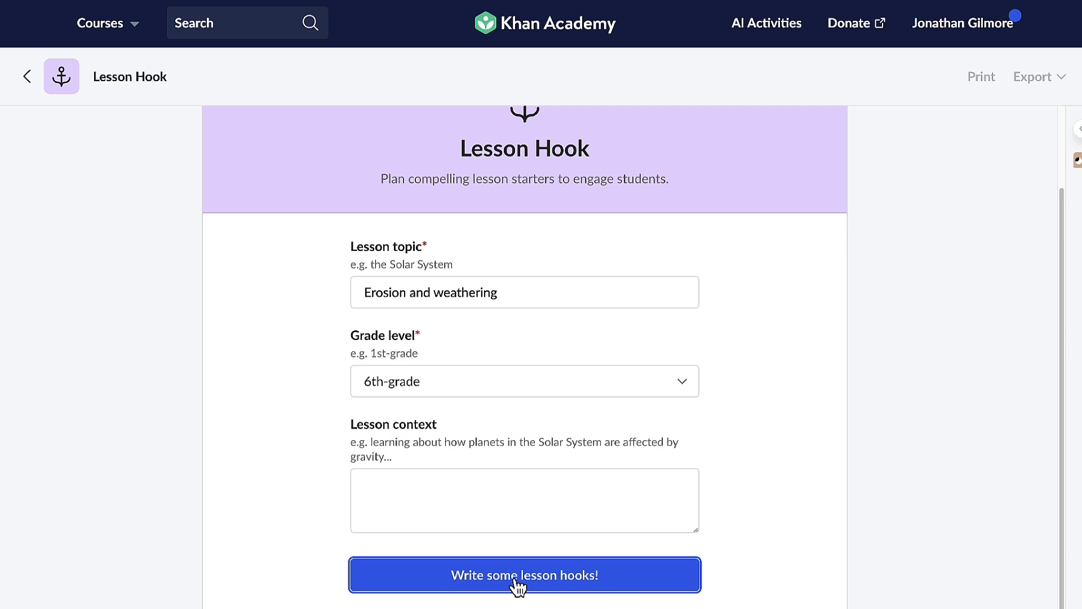
Generate erosion-and-weathering lesson hooks and have Khanmigo rewrite the third hook differently
left_click(518, 583)
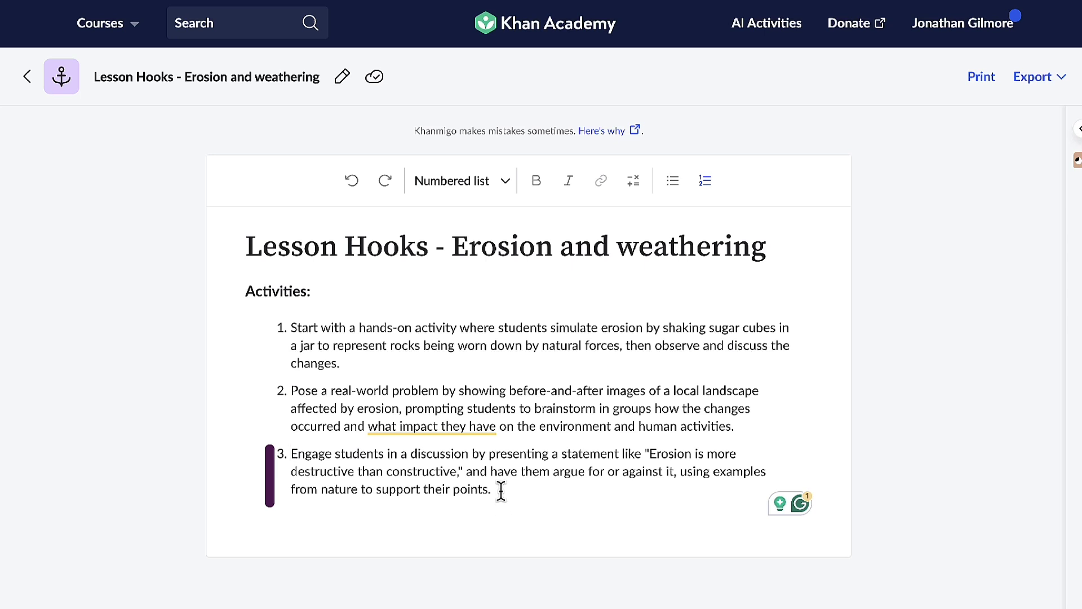
left_click_drag(500, 490, 283, 450)
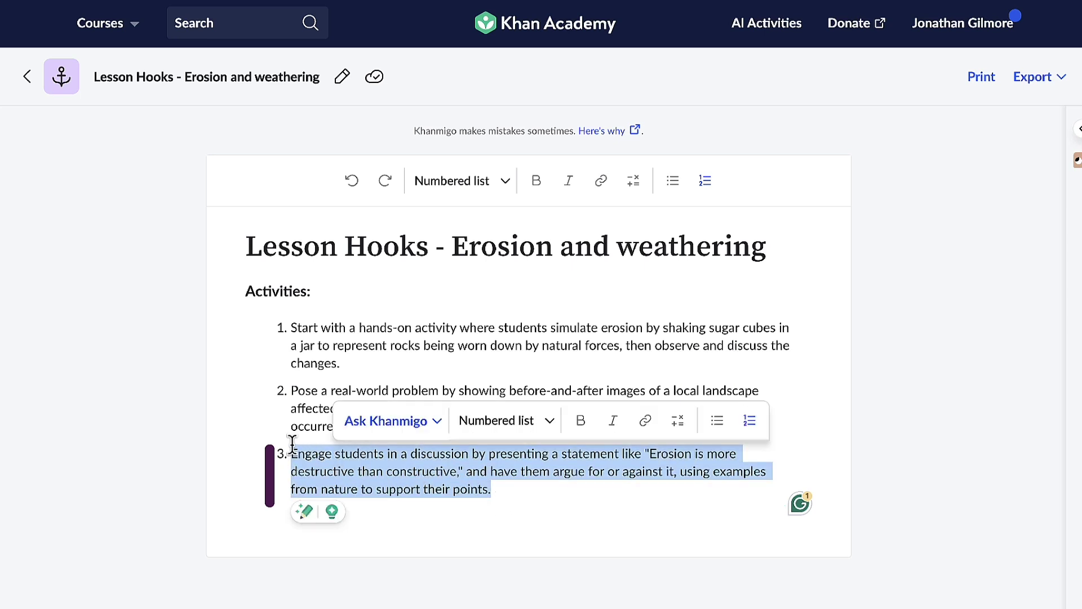
left_click(444, 432)
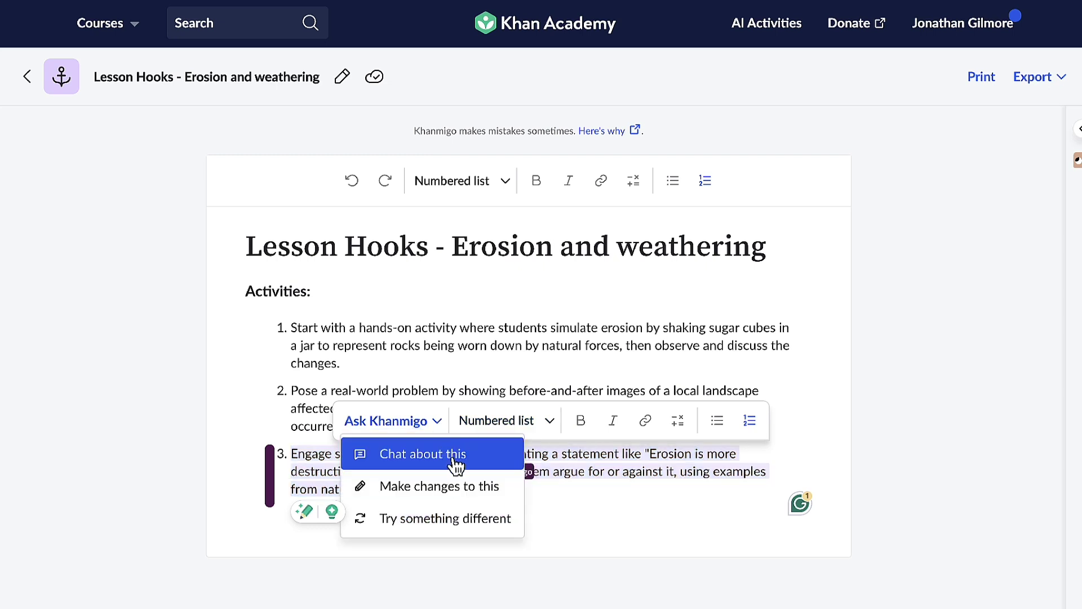
left_click(450, 519)
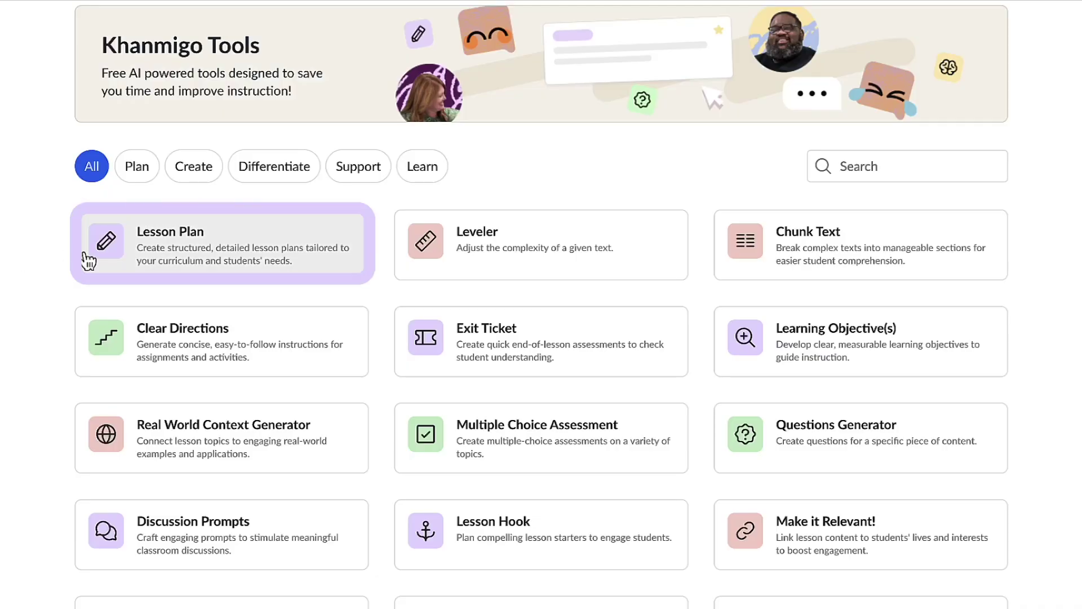
In the Lesson Plan tool, search 'Erosion and Weathering' and choose the 'Weathering and erosion' video topic
left_click(149, 262)
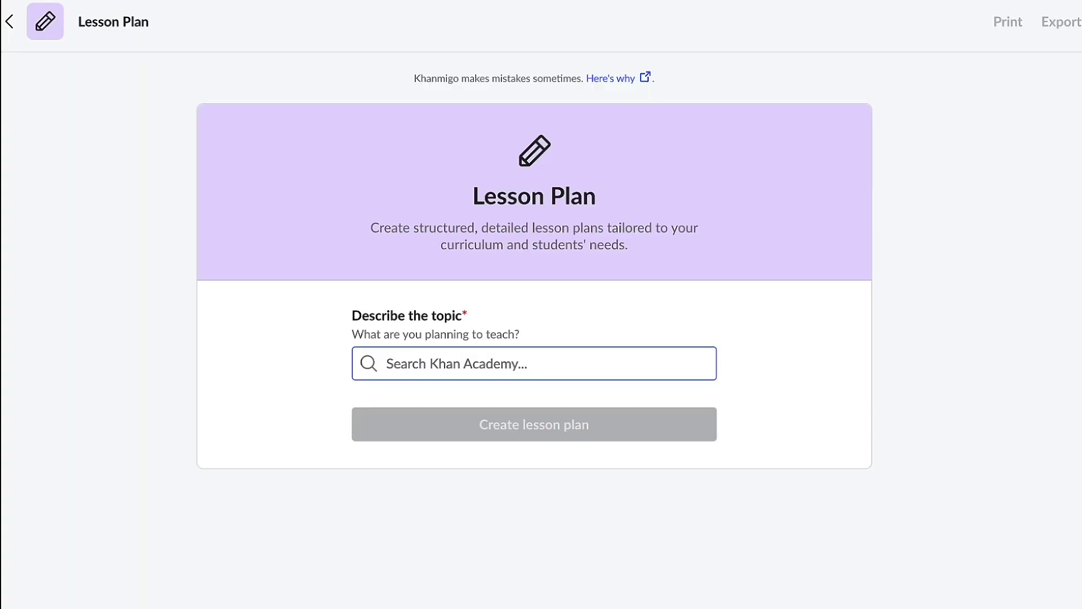
type("Erosion and Weathering")
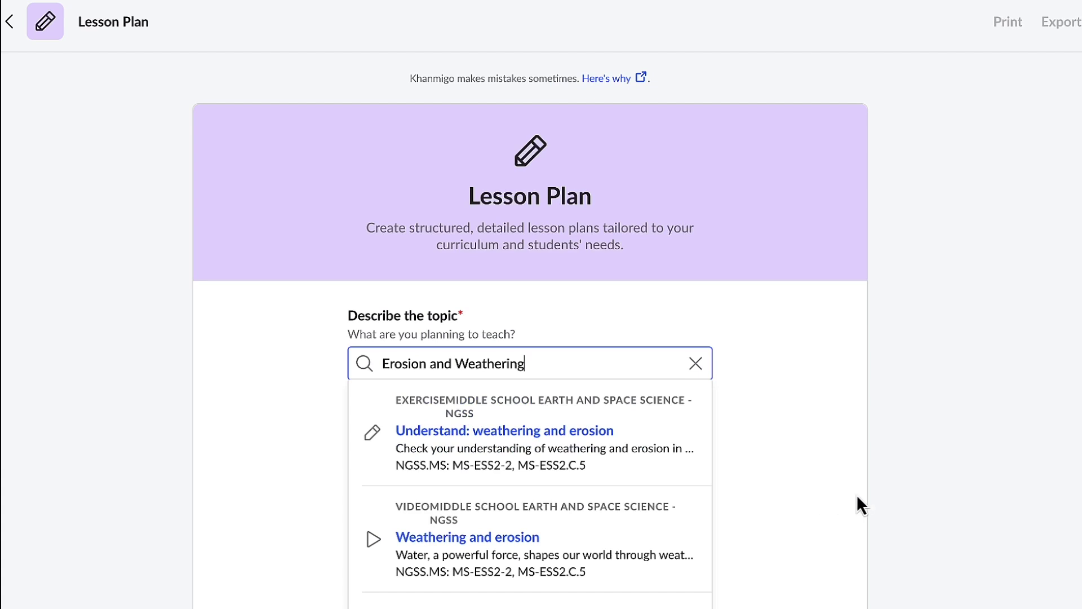
scroll(857, 496, "down", 2)
scroll(857, 495, "down", 3)
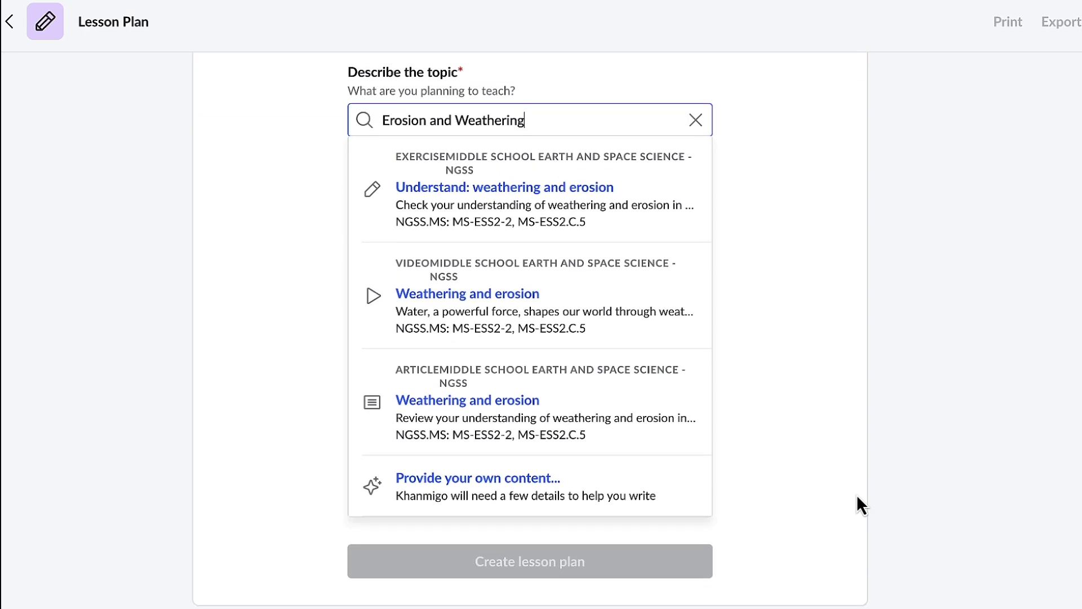
scroll(856, 496, "down", 1)
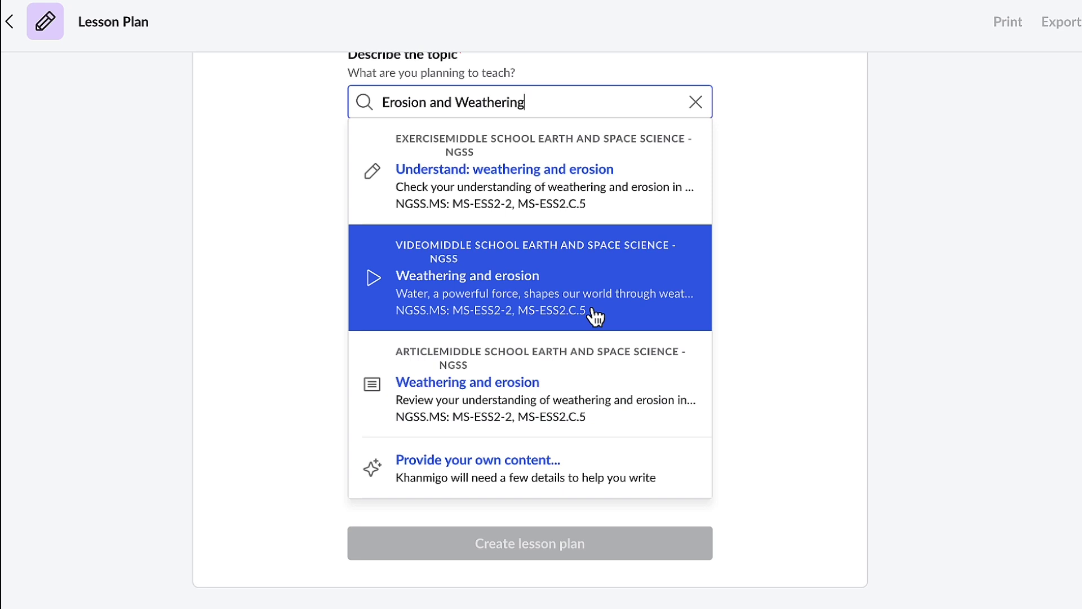
left_click(541, 308)
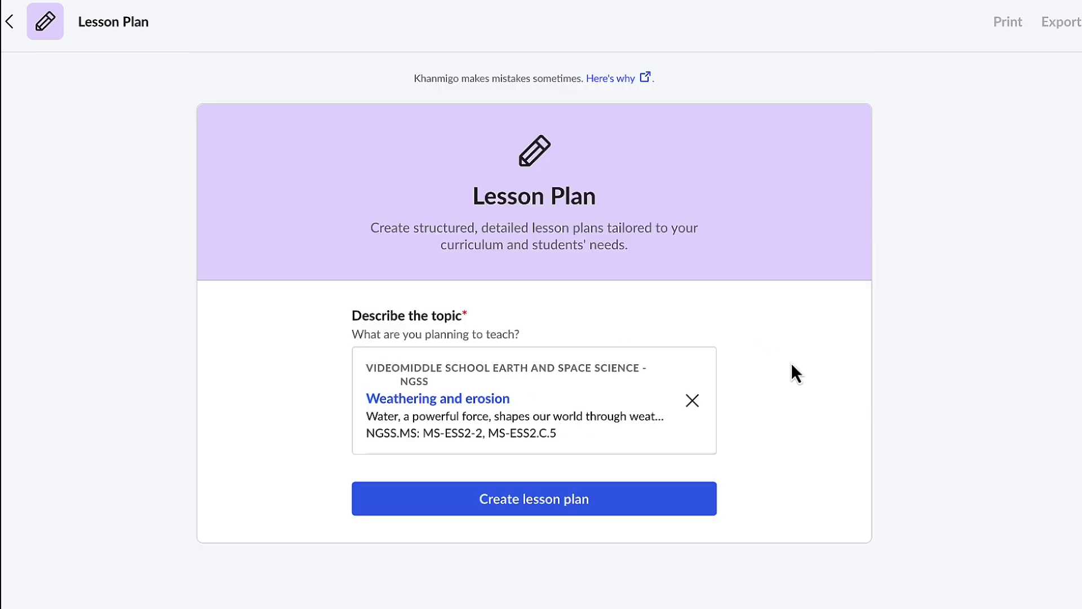
Create the 'Weathering and erosion' lesson plan and scroll through the generated document
left_click(641, 499)
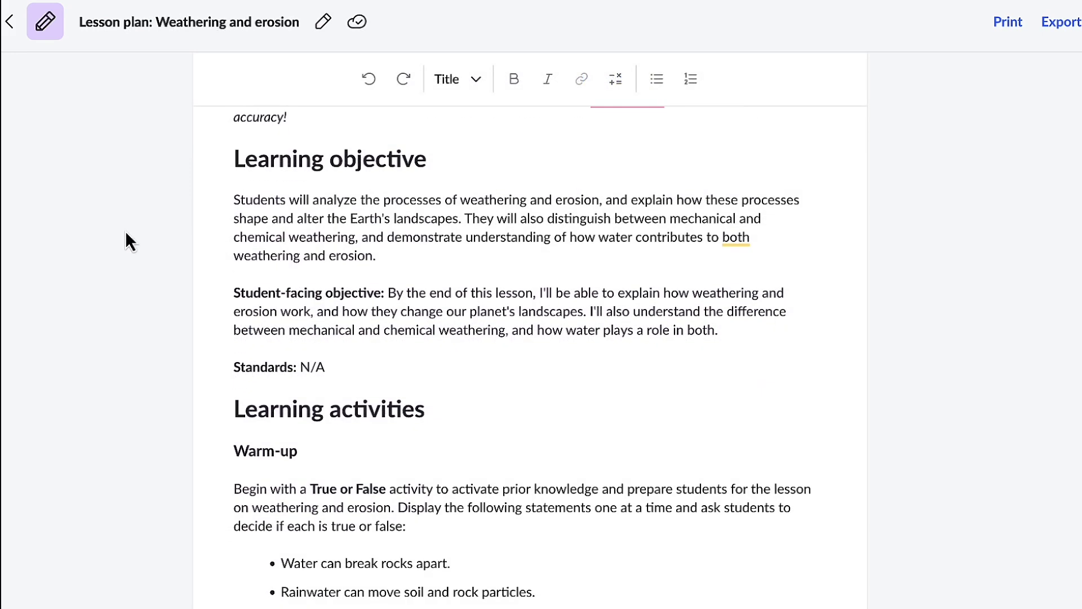
scroll(125, 231, "down", 3)
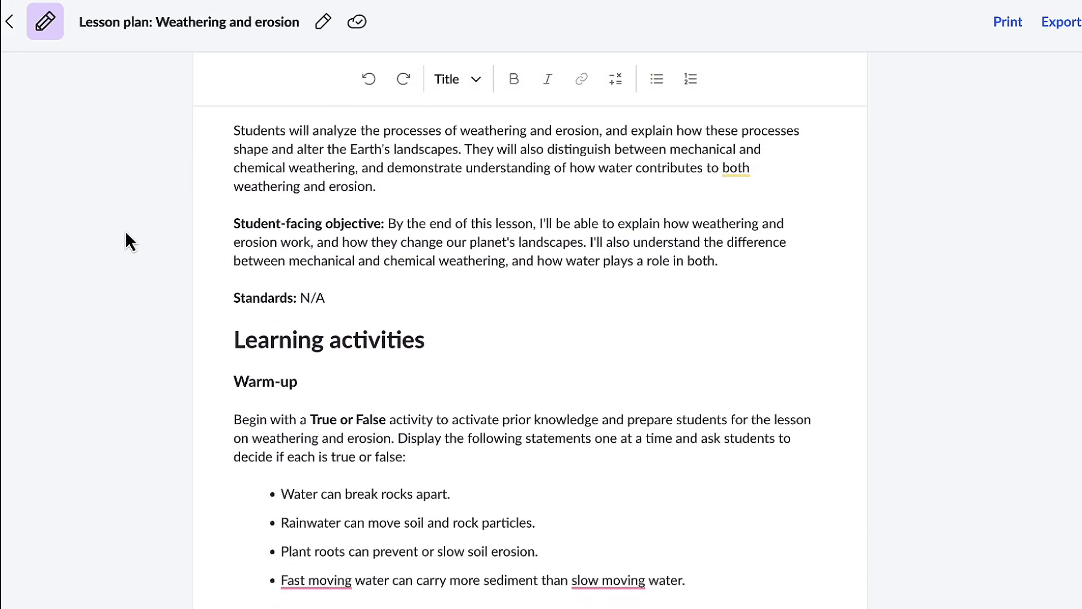
scroll(125, 231, "down", 3)
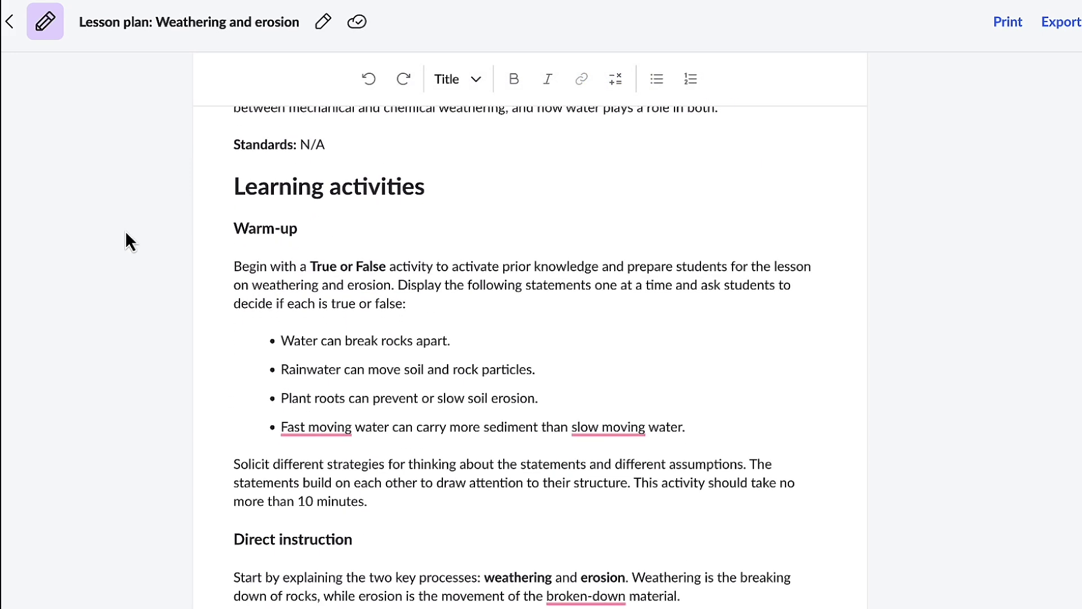
scroll(125, 231, "down", 1)
Review the Warm-up section's True or False paragraph, then return to the top and show the Export options
left_click(265, 207)
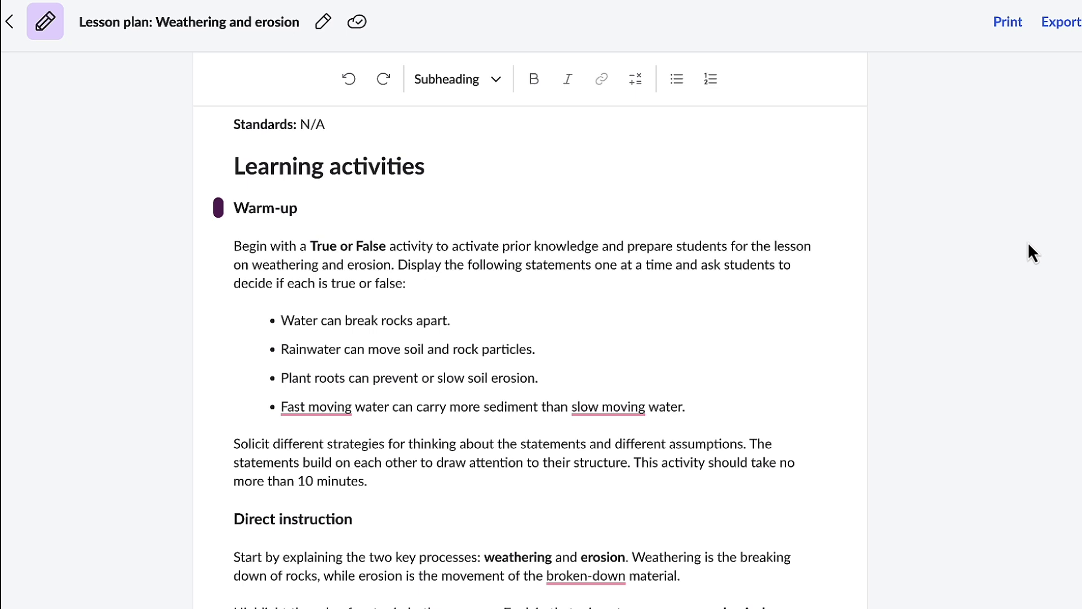
left_click(1033, 253)
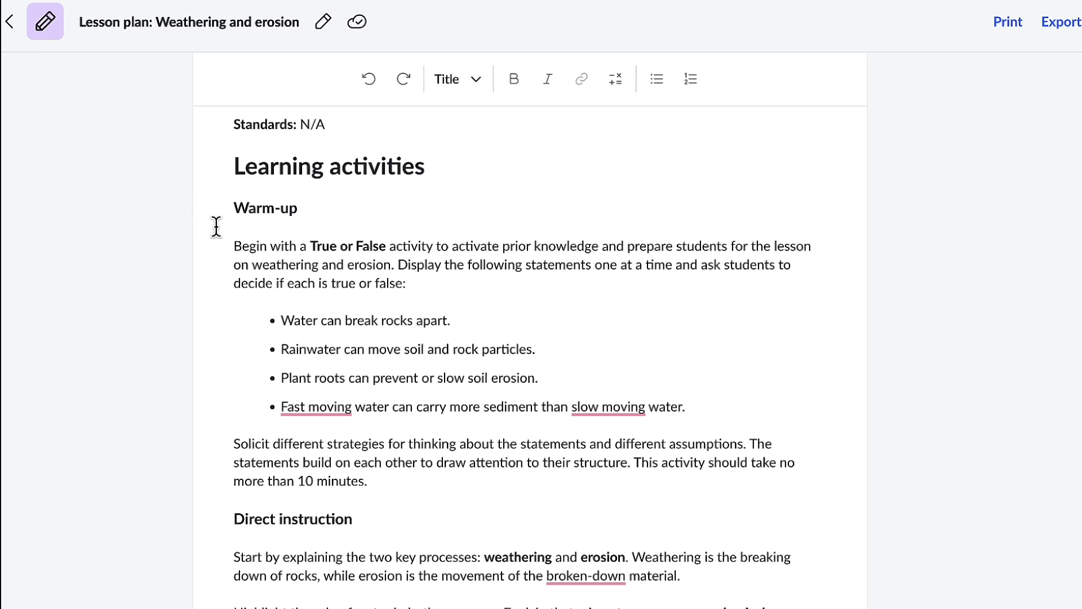
left_click(218, 264)
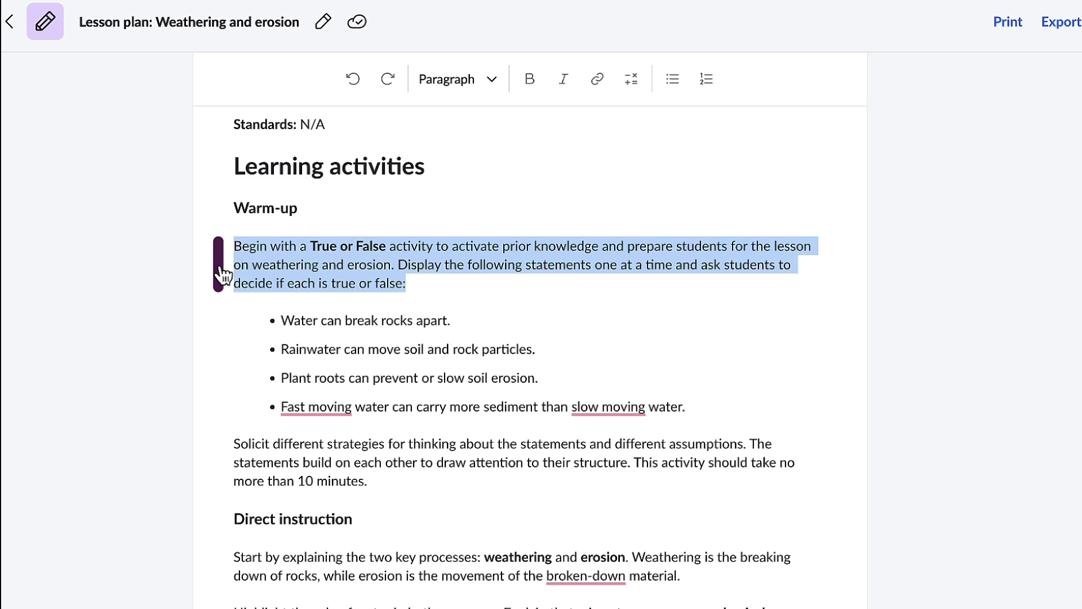
key("ctrl+Home")
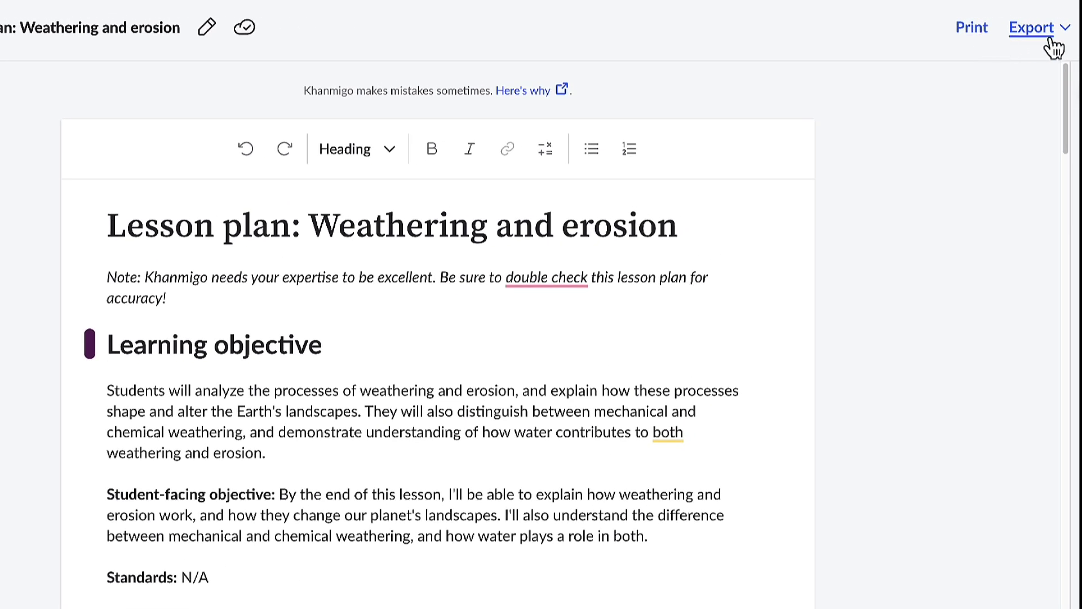
left_click(1066, 33)
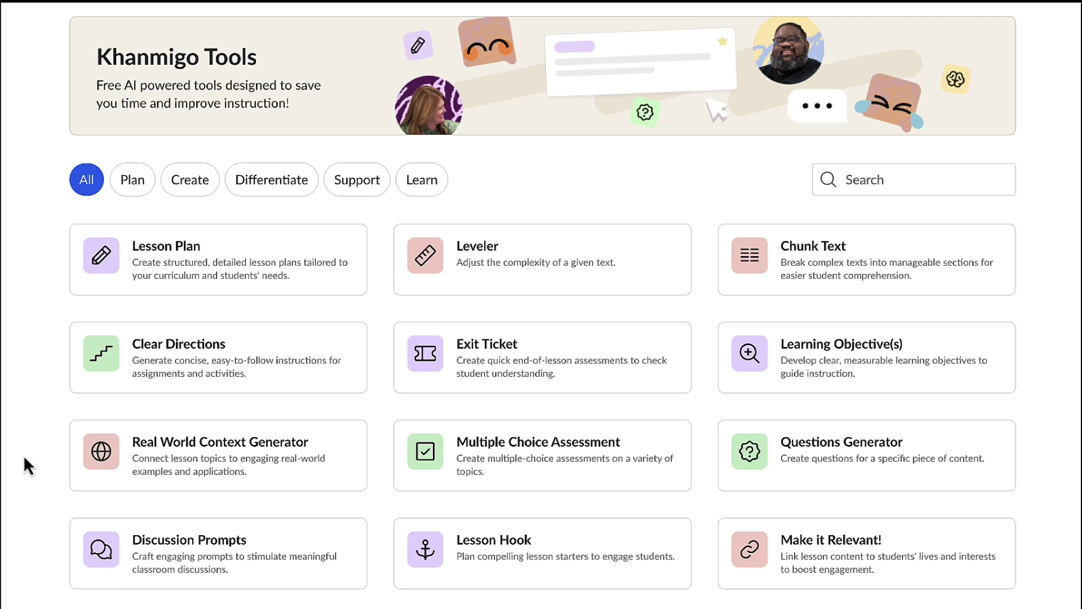
Open the Real World Context Generator from the Khanmigo Tools page
left_click(116, 465)
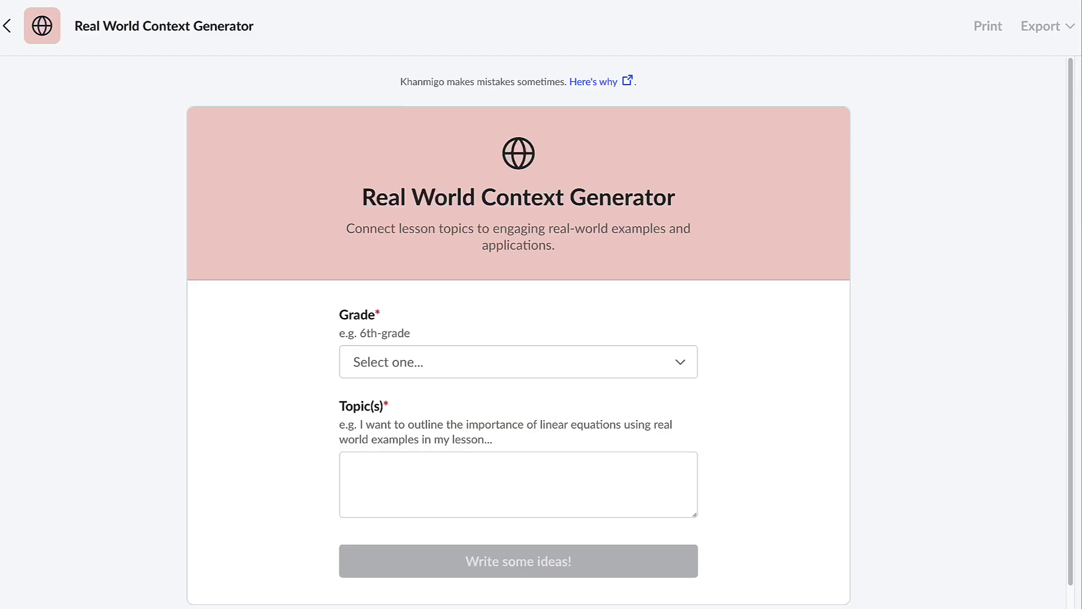
Set grade to 9th-grade, paste 'The water cycle' as topic, and generate real-world ideas
left_click(379, 366)
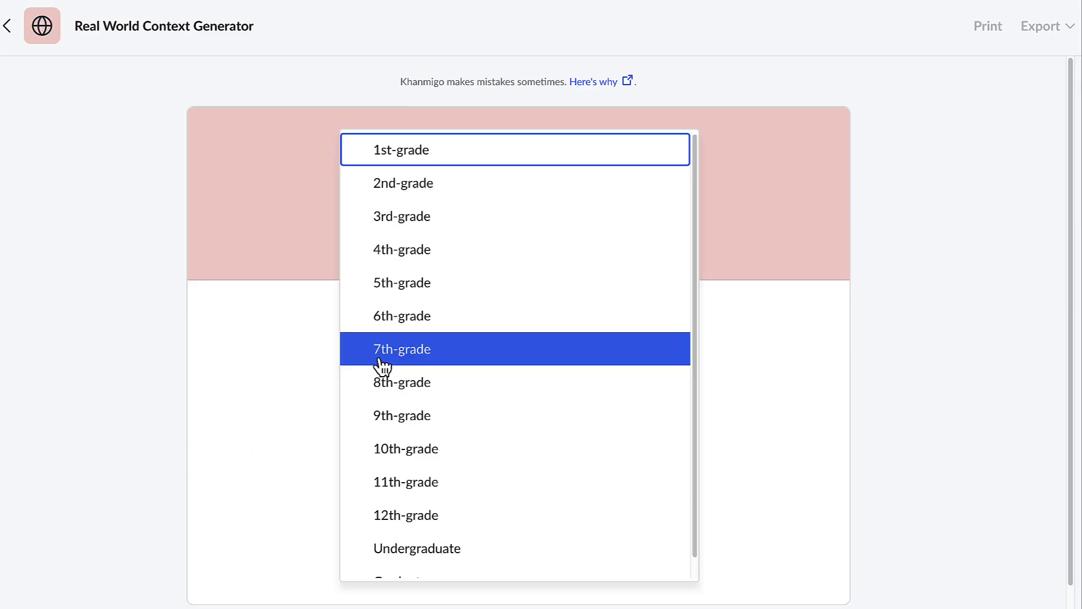
left_click(391, 414)
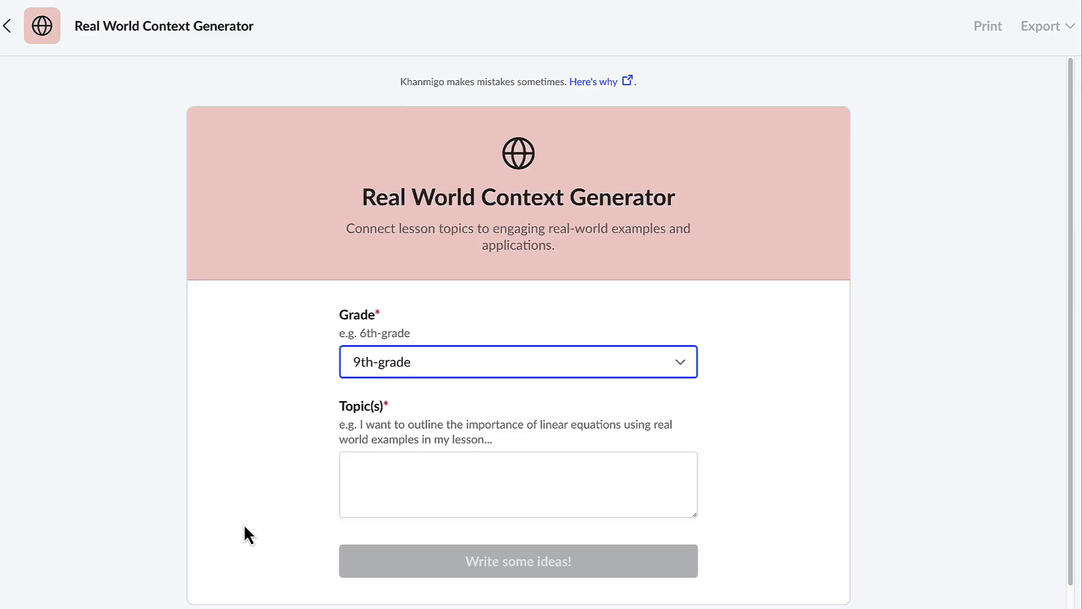
left_click(370, 496)
right_click(370, 496)
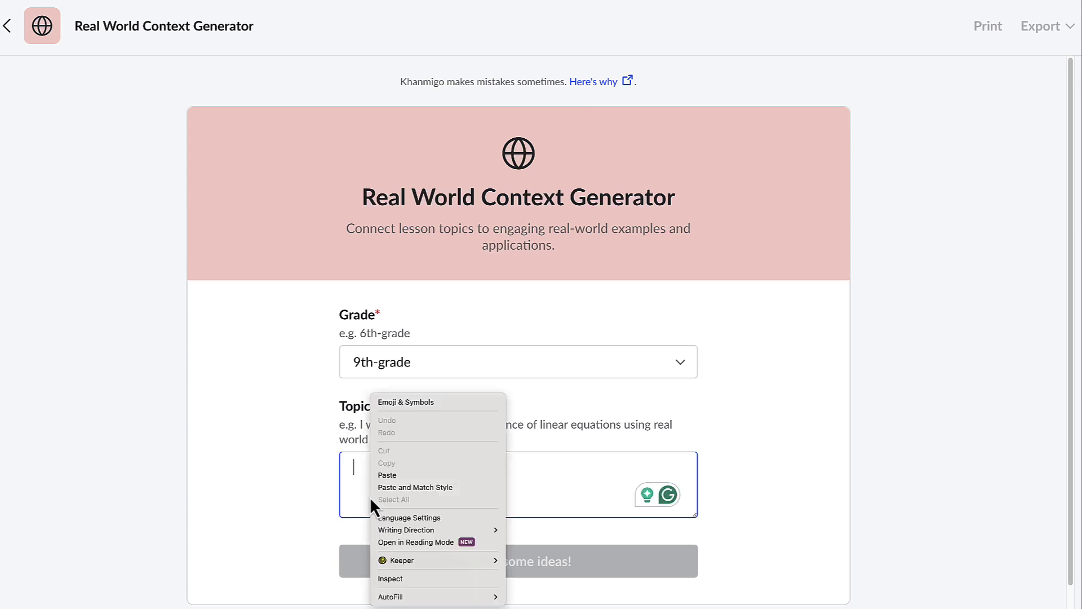
left_click(397, 475)
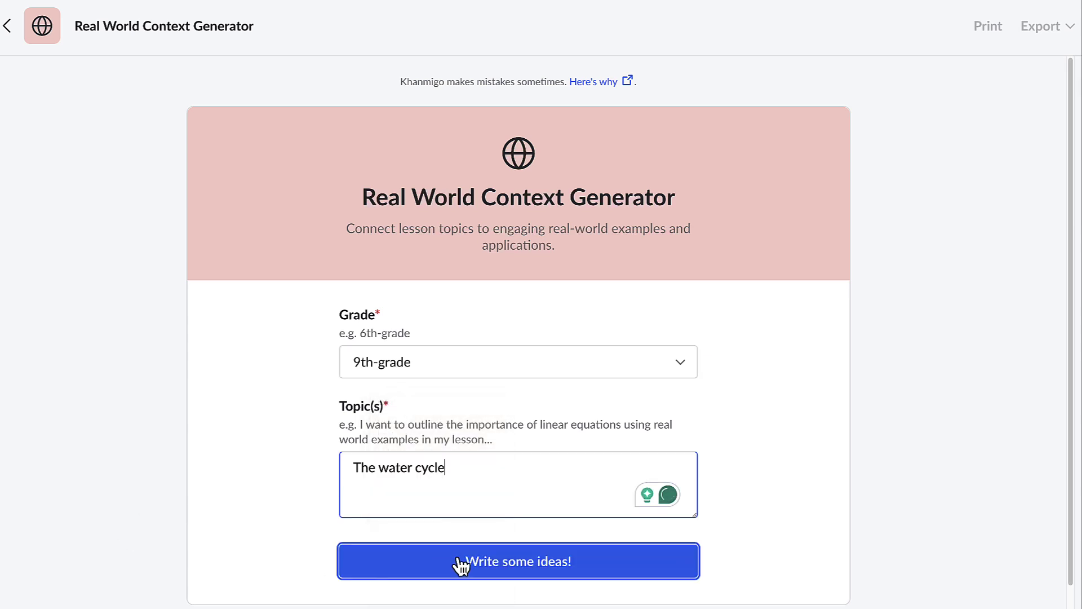
left_click(460, 562)
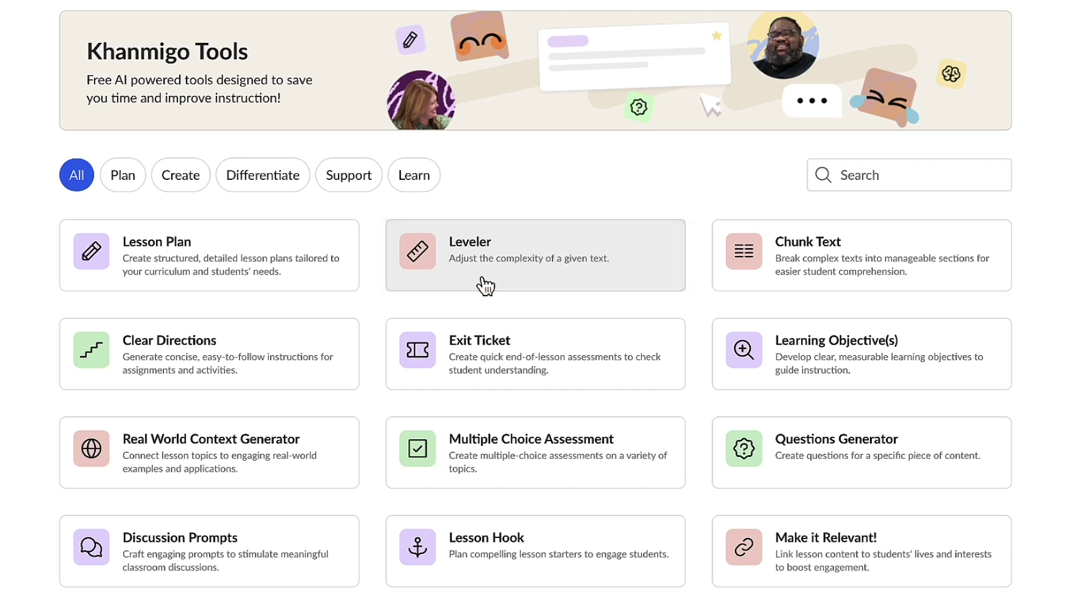
Open the Leveler and paste the title 'Ionic Compound Structure'
left_click(483, 286)
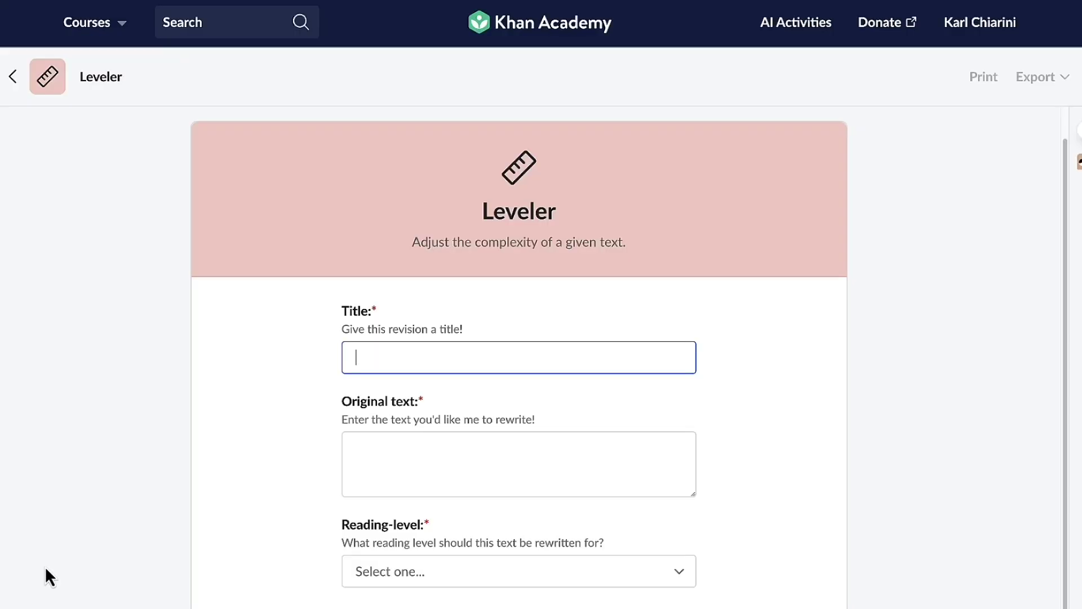
type("Ionic Compound Structure")
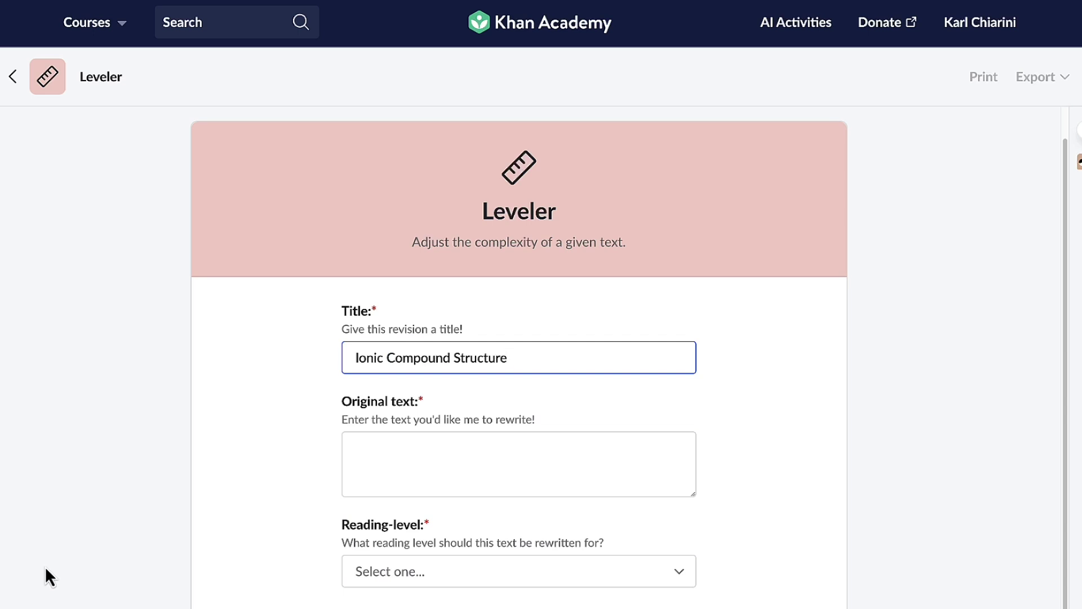
left_click(246, 460)
Paste the magnesium chloride passage as original text and set reading level to 7th-grade
left_click(390, 455)
key("ctrl+v")
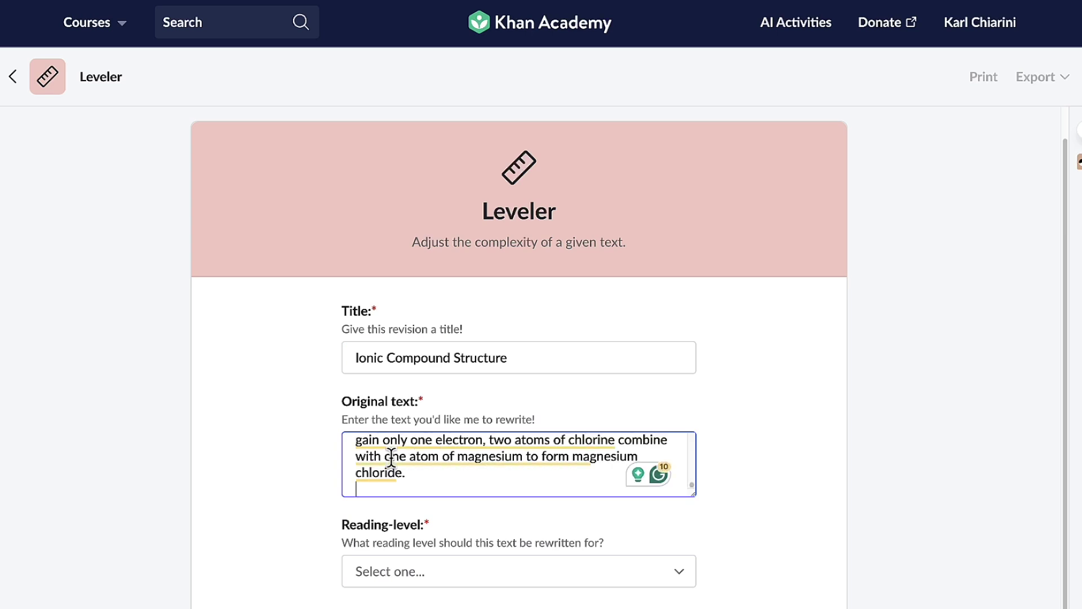
left_click(679, 571)
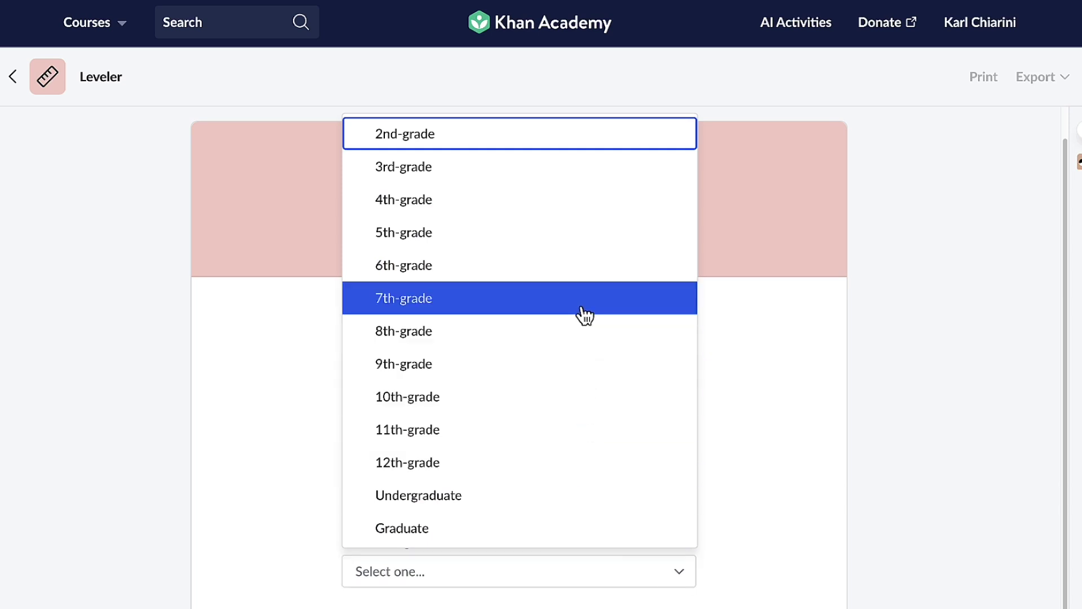
left_click(584, 314)
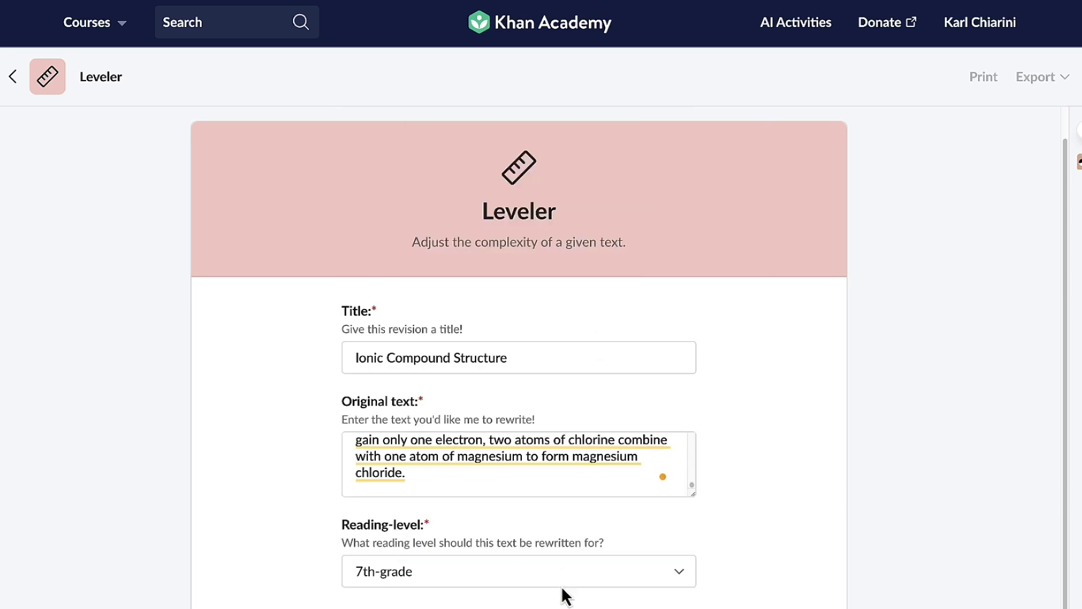